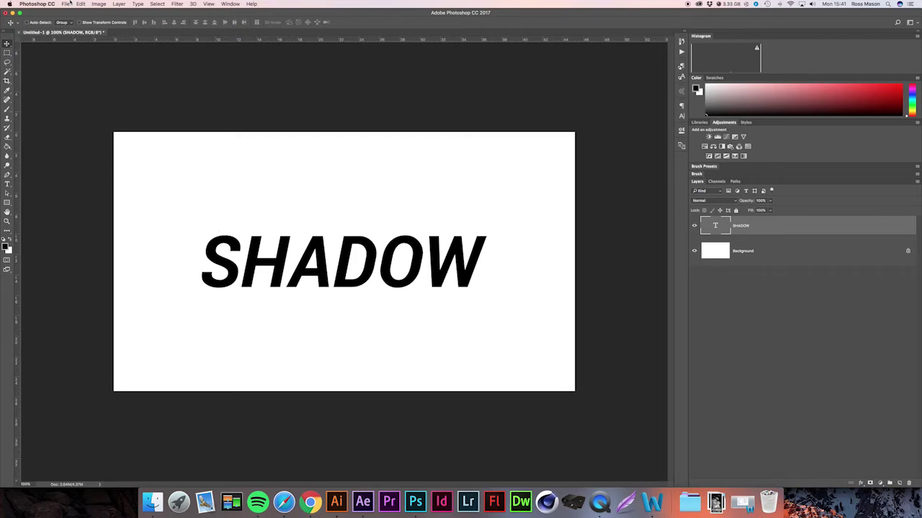
Create a new 5 × 3 px, 72 ppi RGB document from the Custom preset.
click(65, 4)
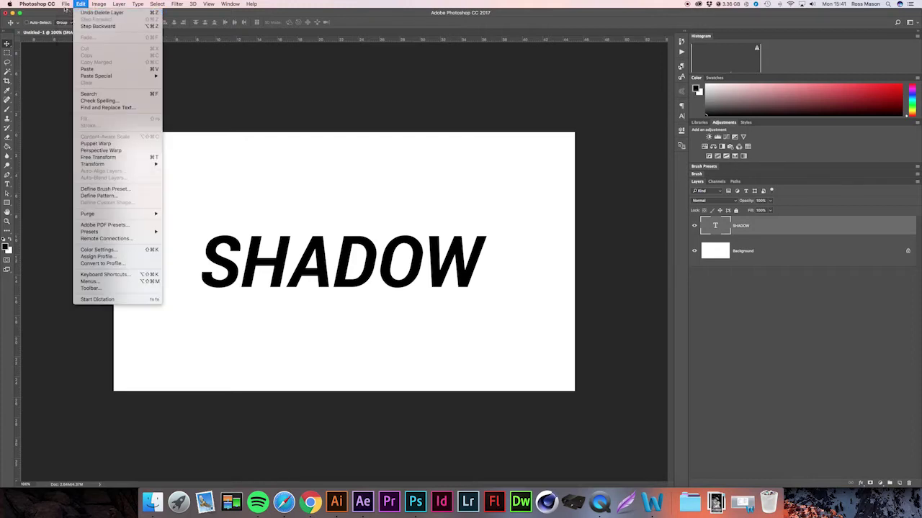
click(65, 4)
key(super+n)
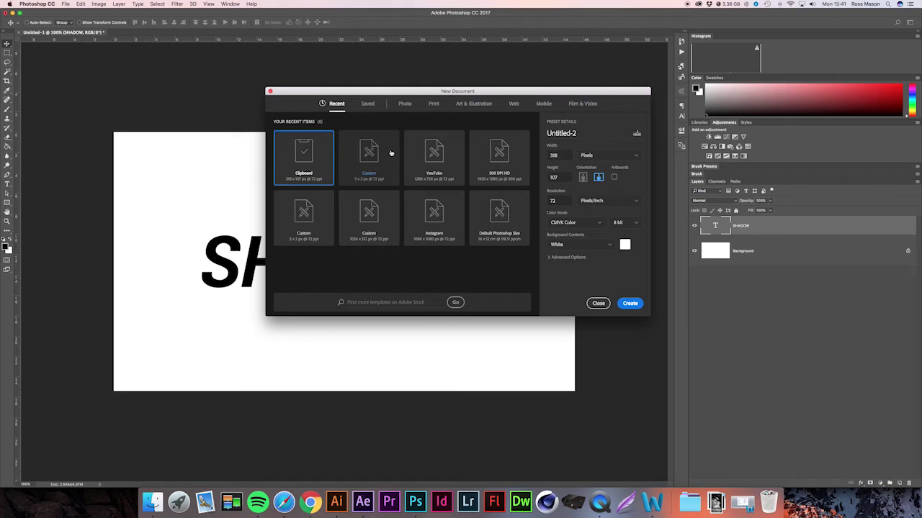
click(388, 154)
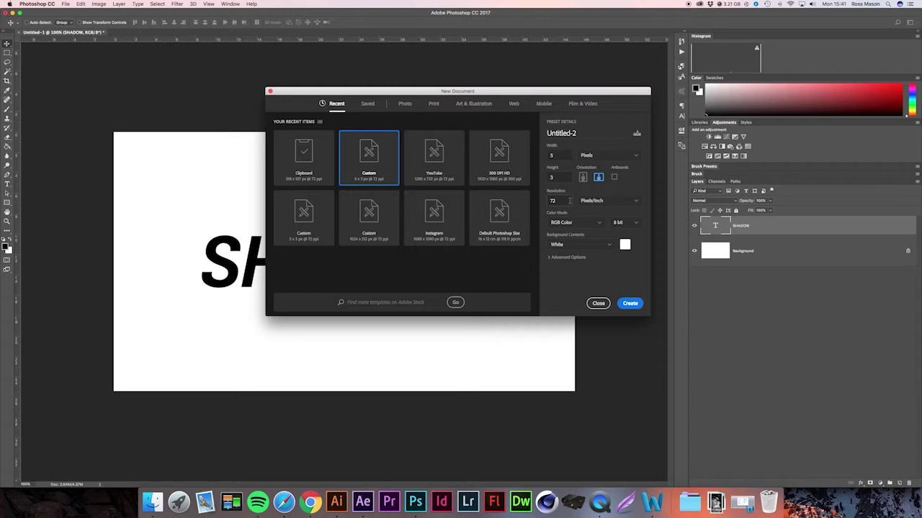
click(627, 303)
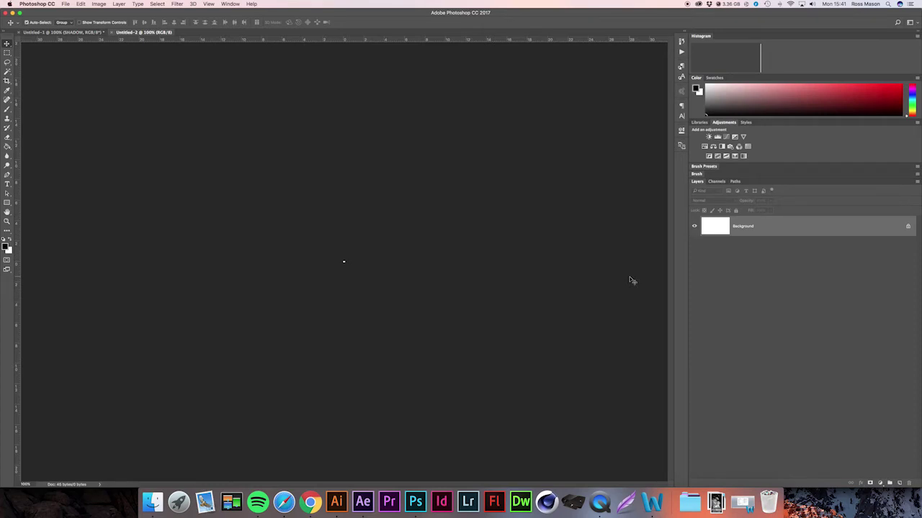
Zoom the tiny canvas to 3200% and add a new empty layer.
key(super+equal)
key(super+equal)
key(super+equal)
key(super+equal)
key(super+equal)
key(super+equal)
key(super+equal)
key(super+equal)
key(super+equal)
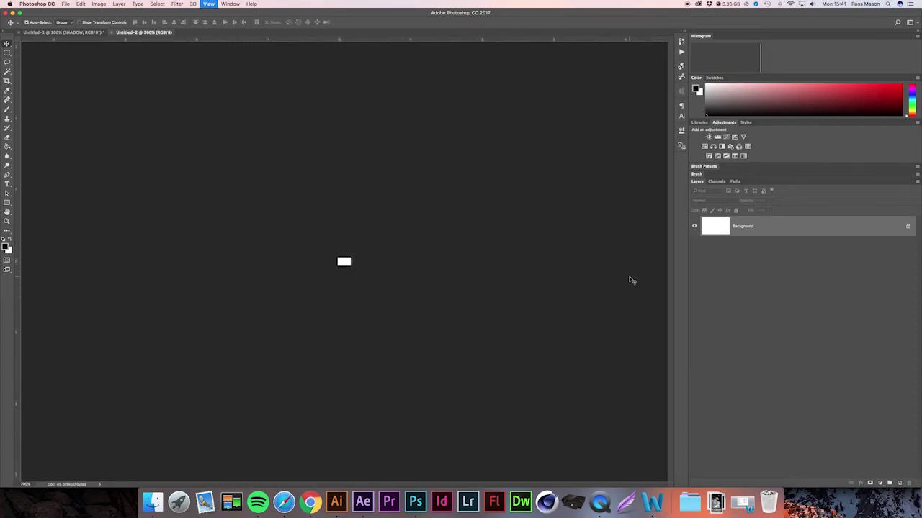
key(super+equal)
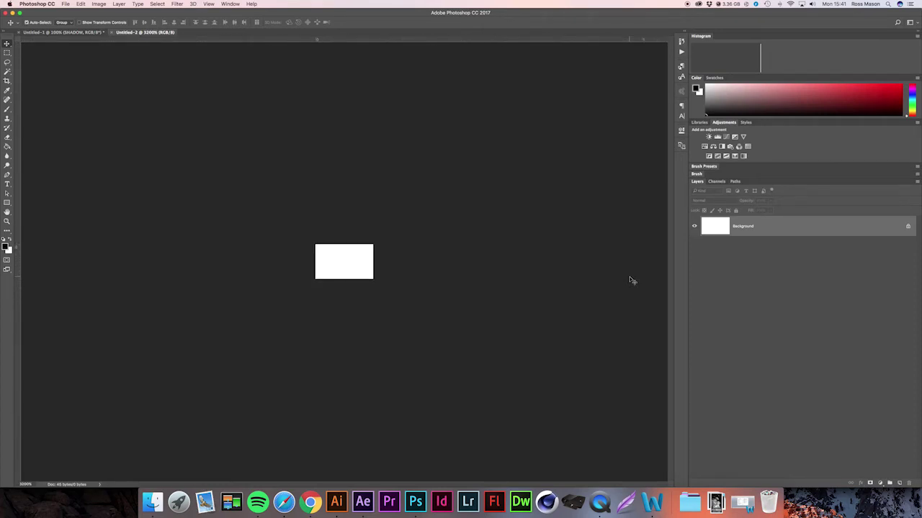
click(897, 483)
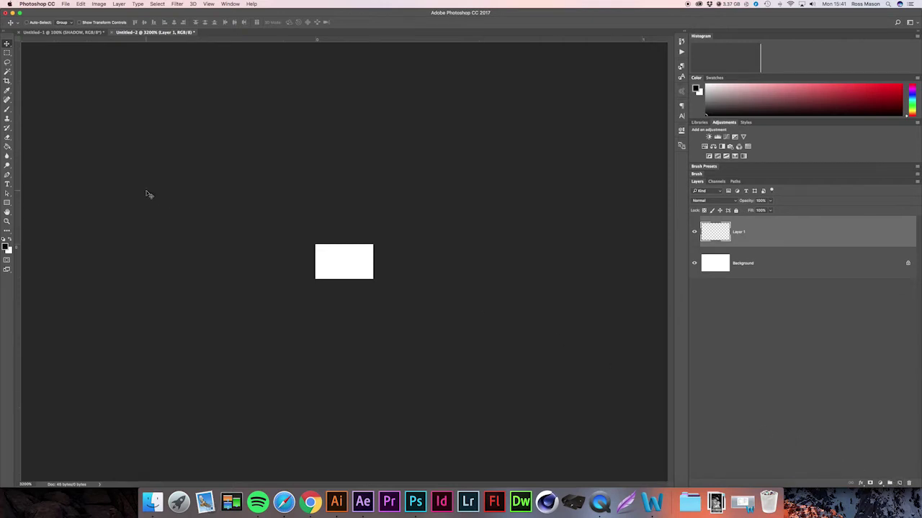
Fill the top pixel row black on Layer 1, deselect, and hide the white Background.
key(m)
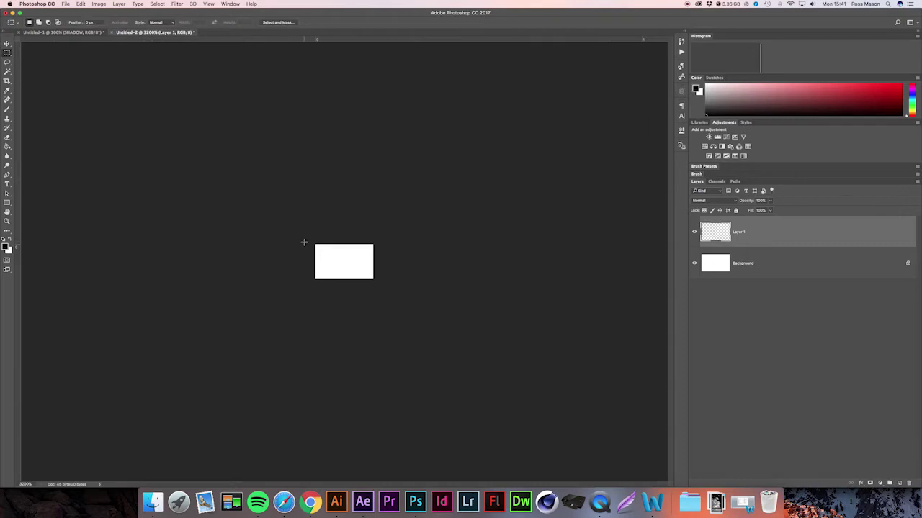
drag(313, 247, 420, 258)
key(g)
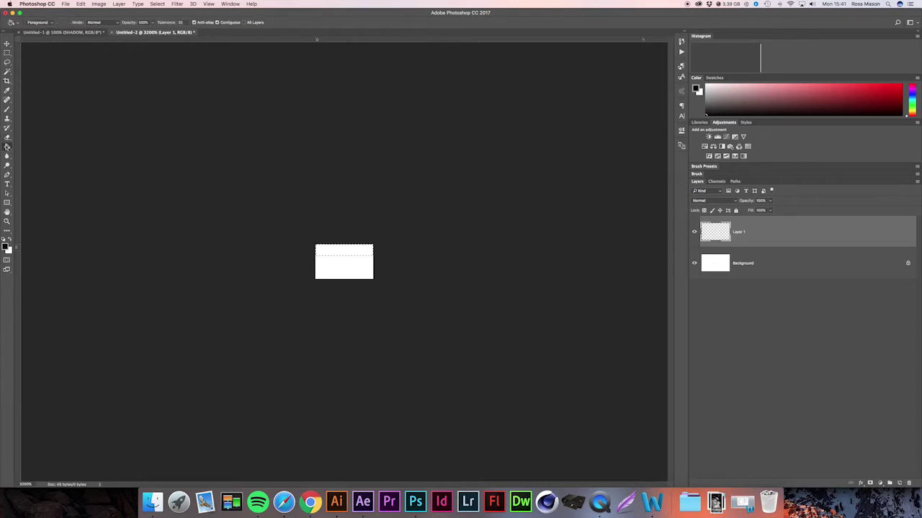
click(329, 249)
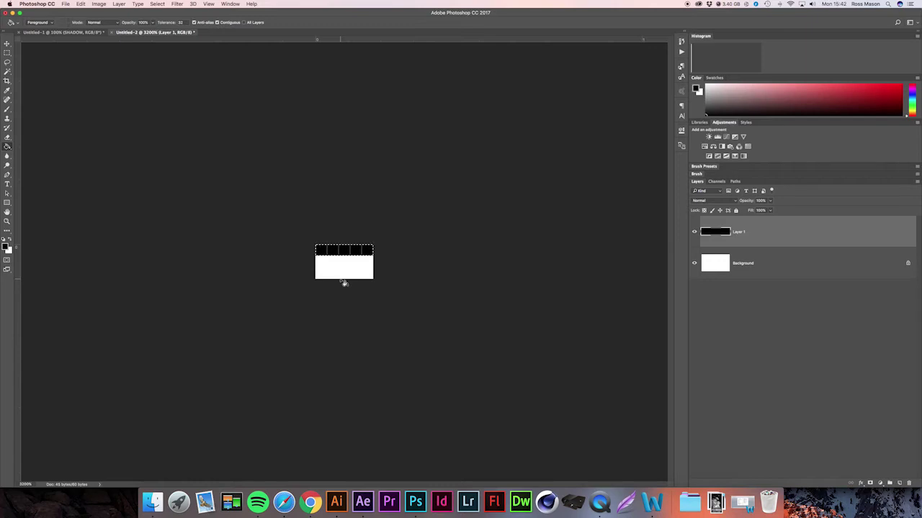
key(super+d)
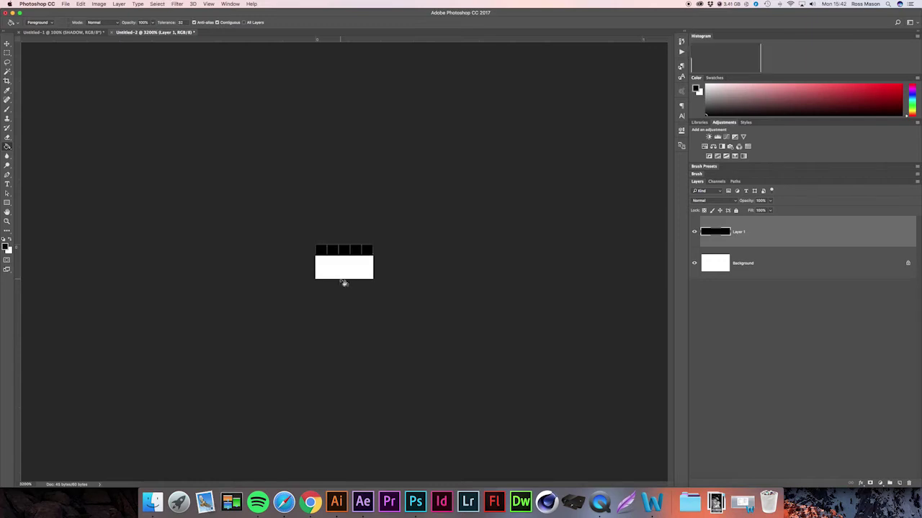
click(694, 264)
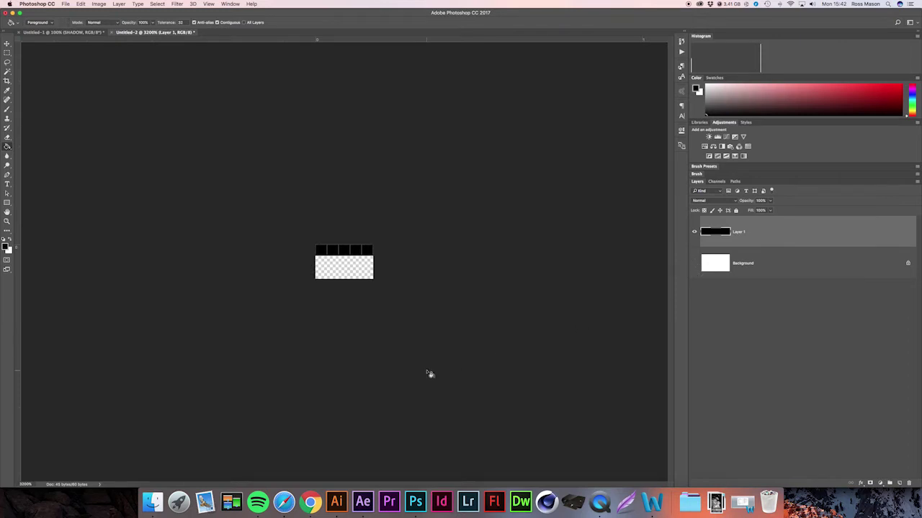
Define the striped tile as a pattern named 'Shadow Hatched Effect', then return to SHADOW.
click(79, 4)
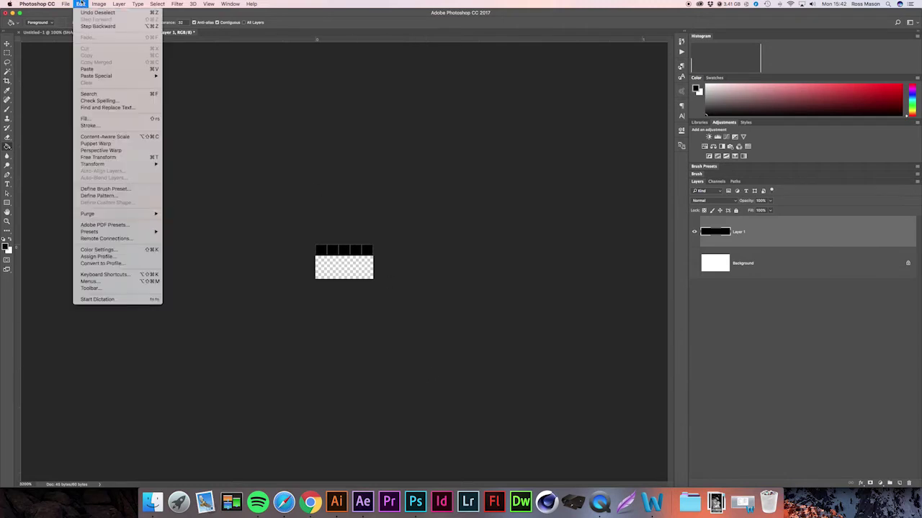
click(108, 196)
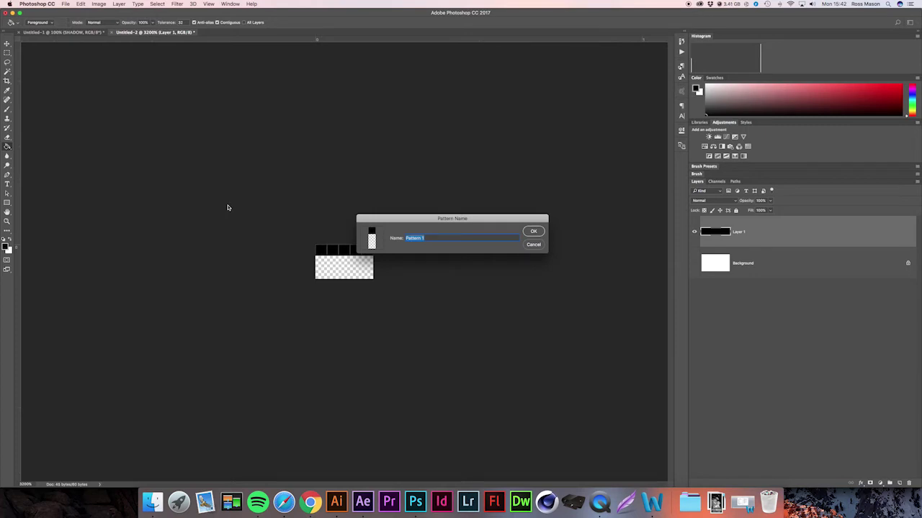
text(Shadow Hatched Effect)
click(531, 231)
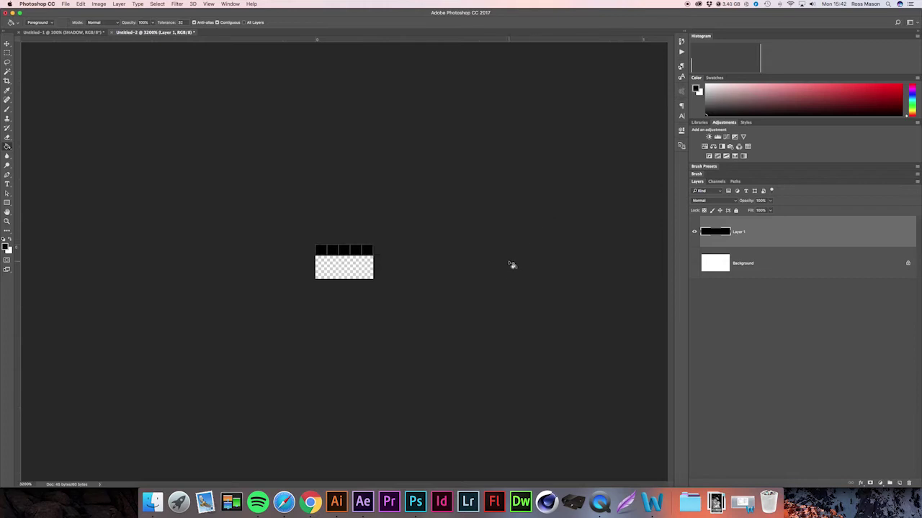
click(72, 32)
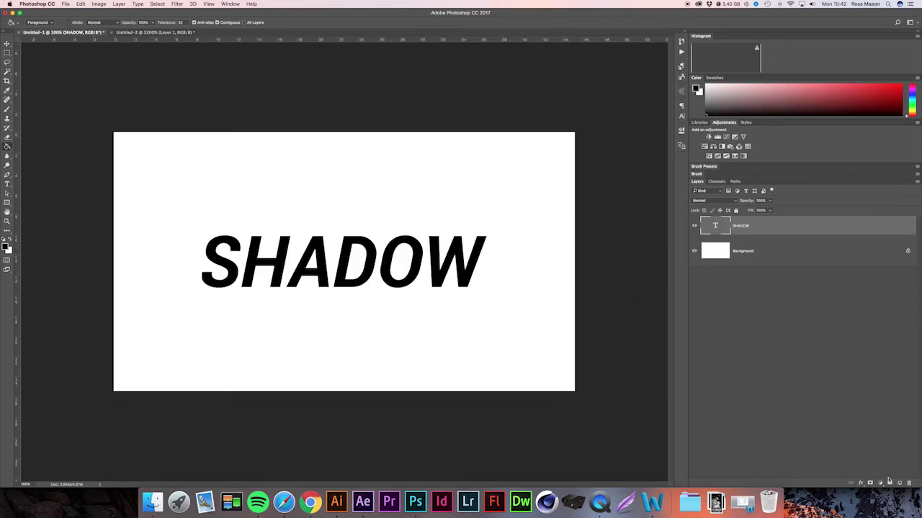
Add a new layer and fill it with the 'Shadow Hatched Effect' lines pattern via Edit > Fill.
click(898, 483)
click(81, 4)
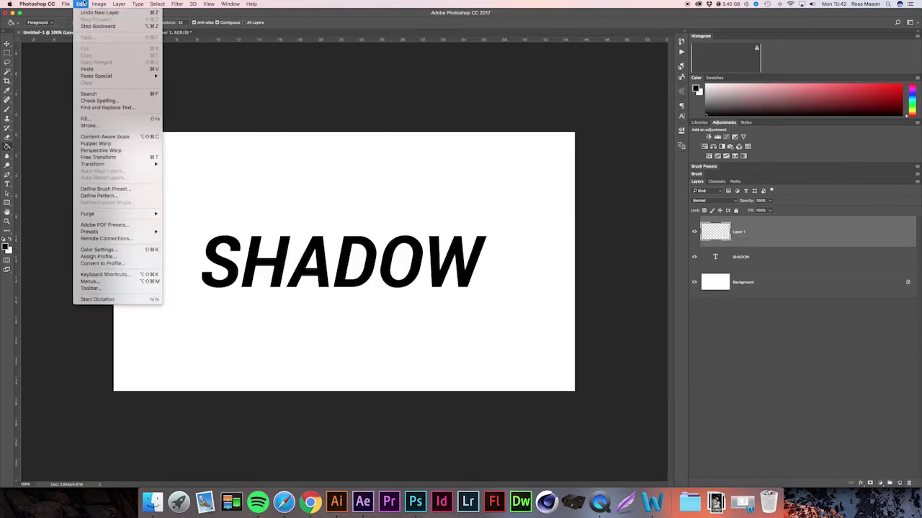
click(108, 118)
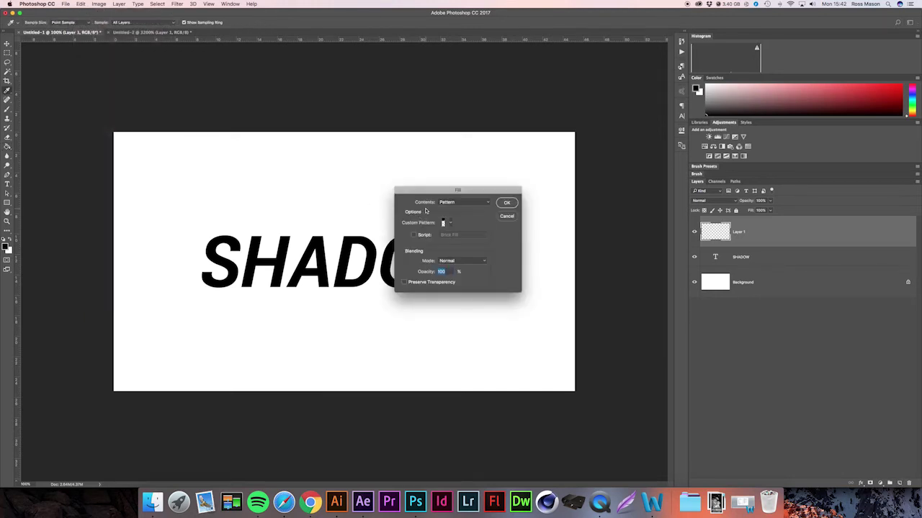
click(451, 224)
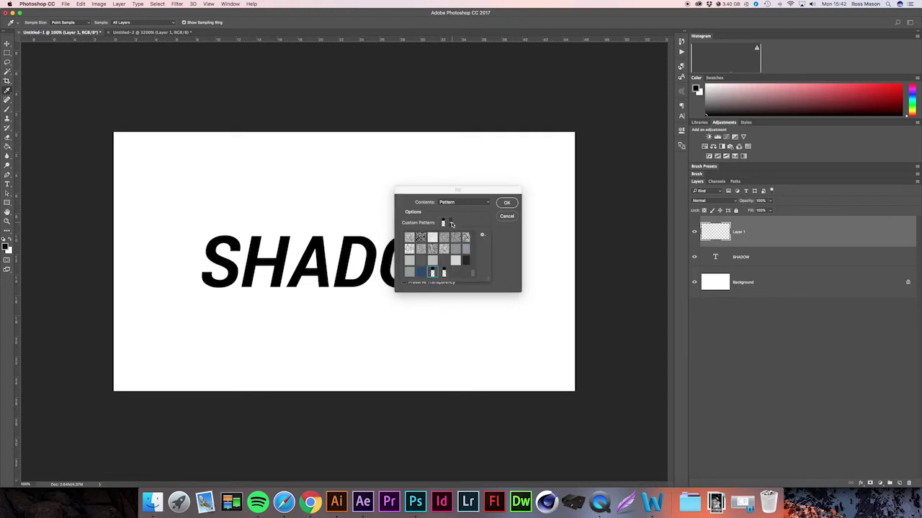
click(445, 272)
click(506, 202)
click(506, 202)
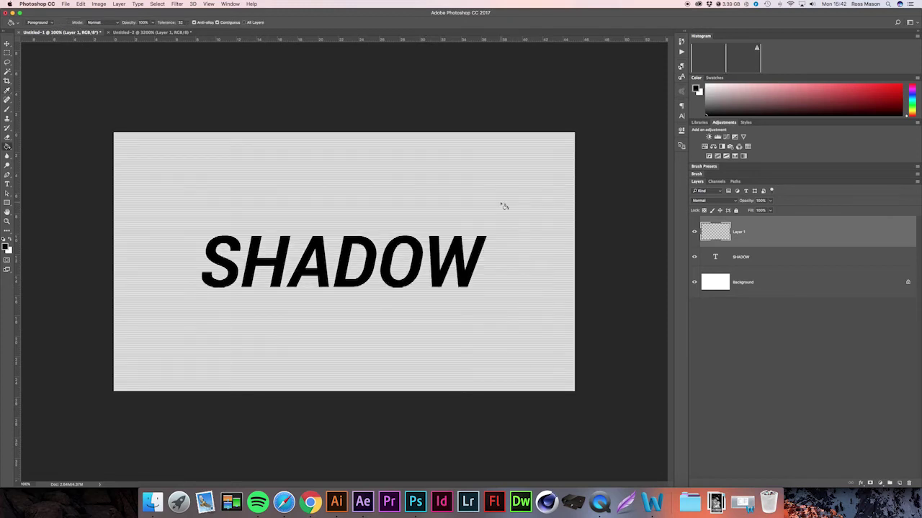
key(g)
Duplicate the SHADOW text layer and add a layer mask to SHADOW copy.
click(736, 254)
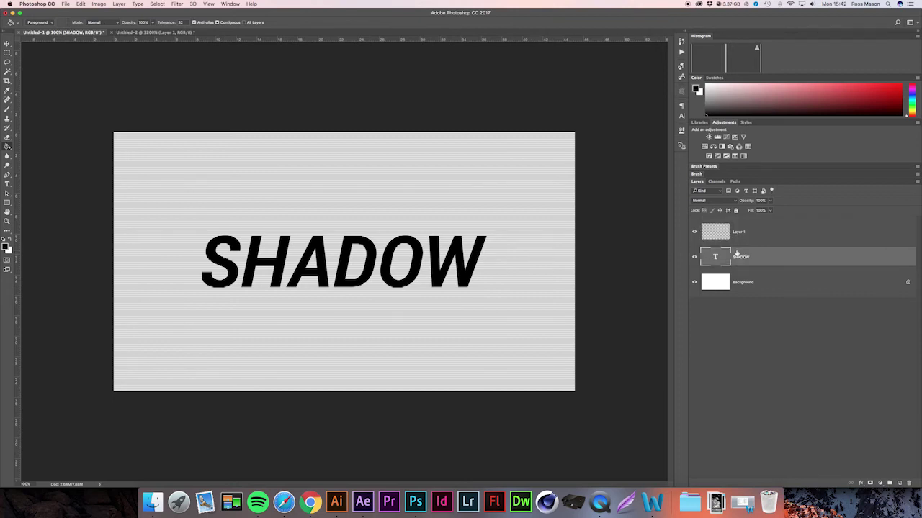
key(super+j)
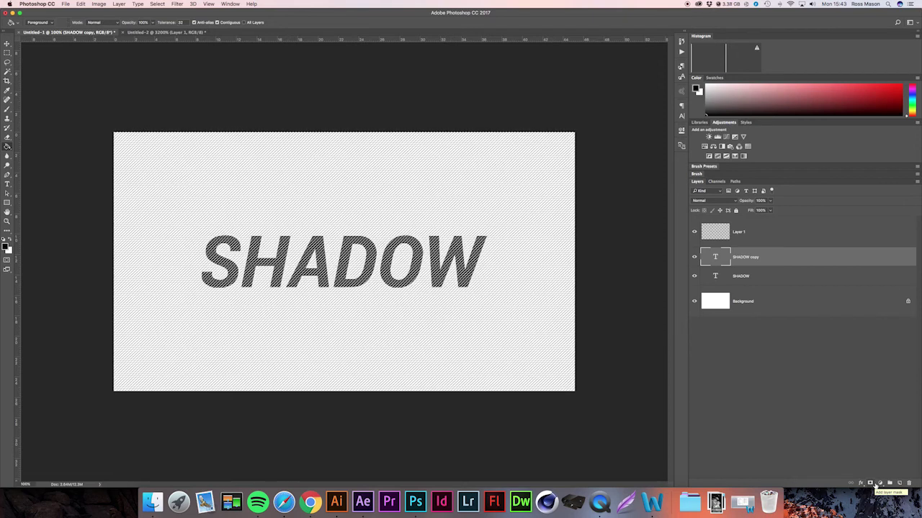
click(871, 484)
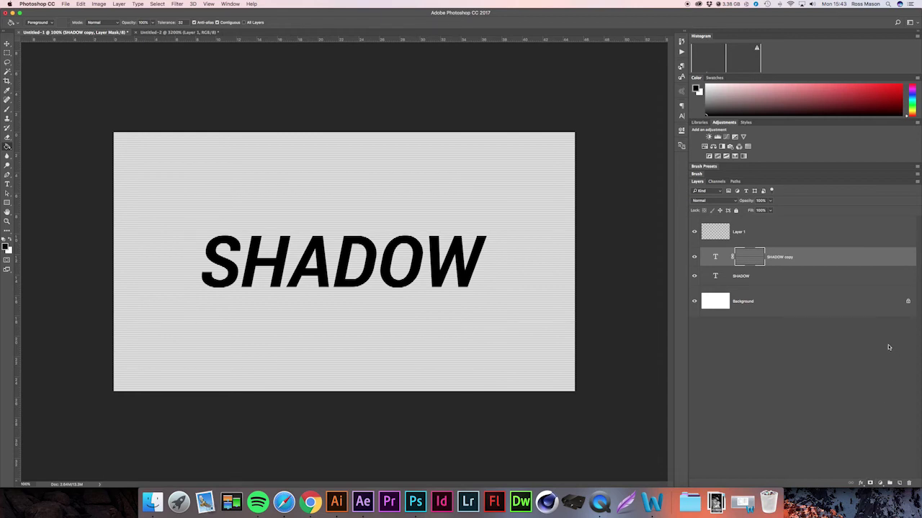
click(787, 239)
Hide Layer 1, move SHADOW copy below SHADOW, and nudge it down once and right twice.
click(695, 234)
click(789, 261)
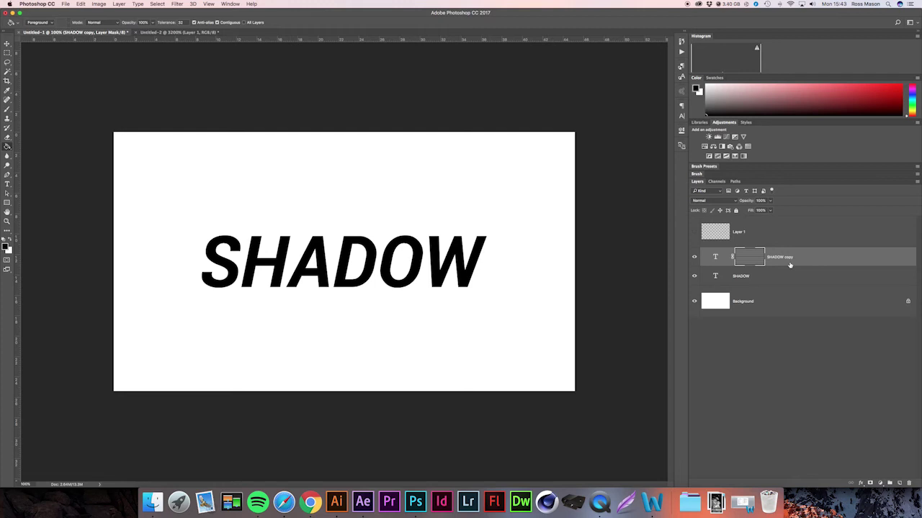
drag(789, 265, 787, 282)
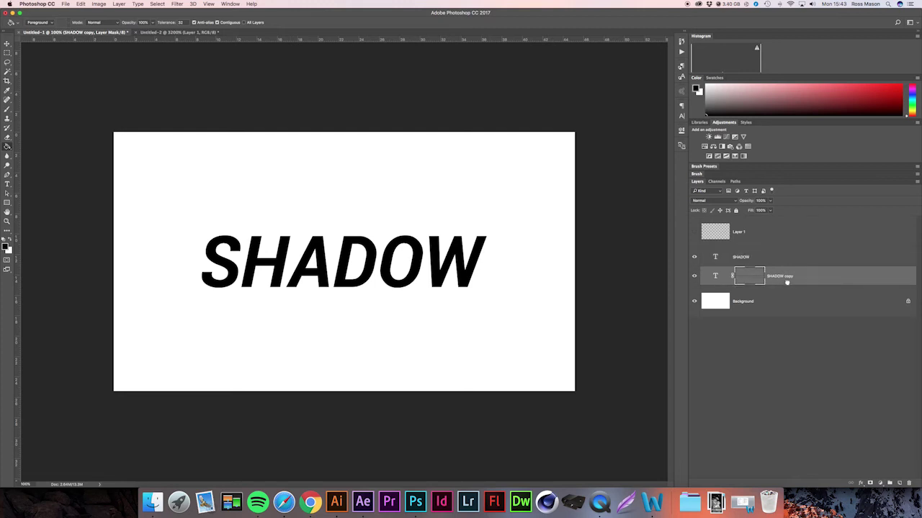
key(v)
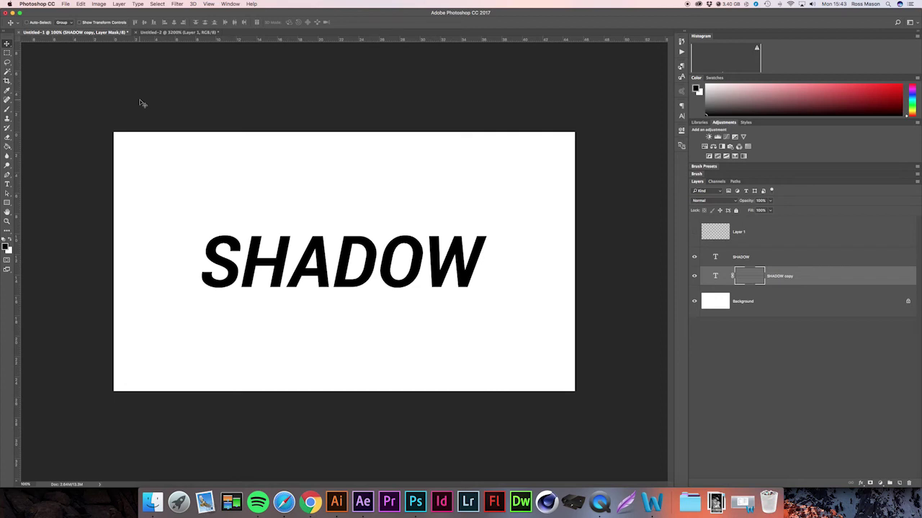
key(Down)
key(Down)
key(Down)
key(Right)
key(Right)
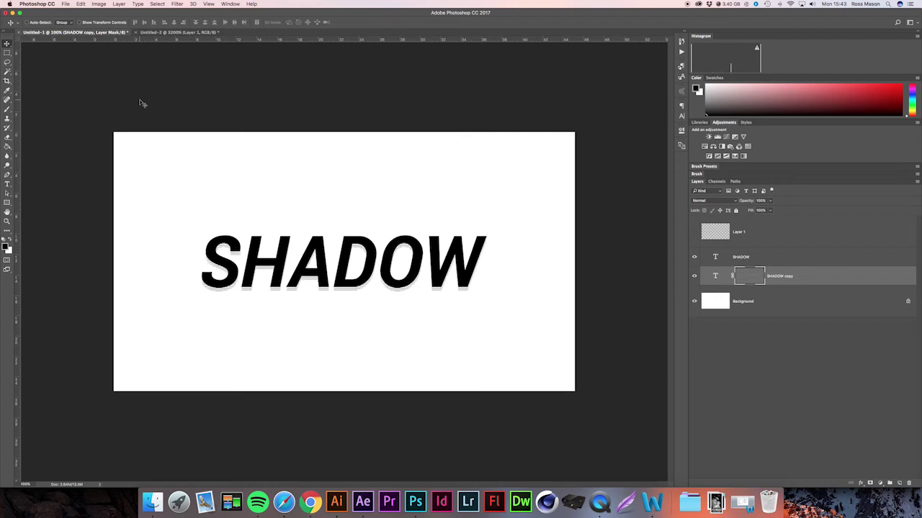
key(Right)
key(Right)
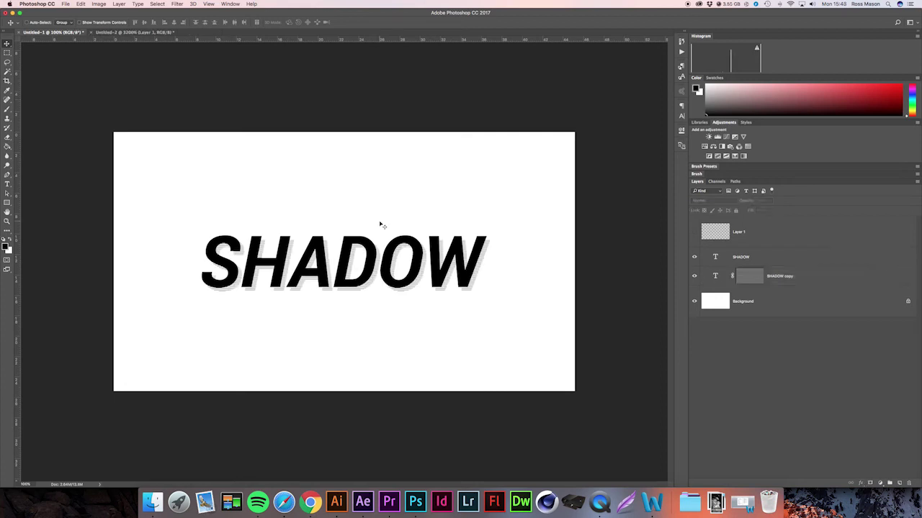
Delete Layer 1 and open the Layer Style settings for SHADOW copy.
click(769, 235)
key(BackSpace)
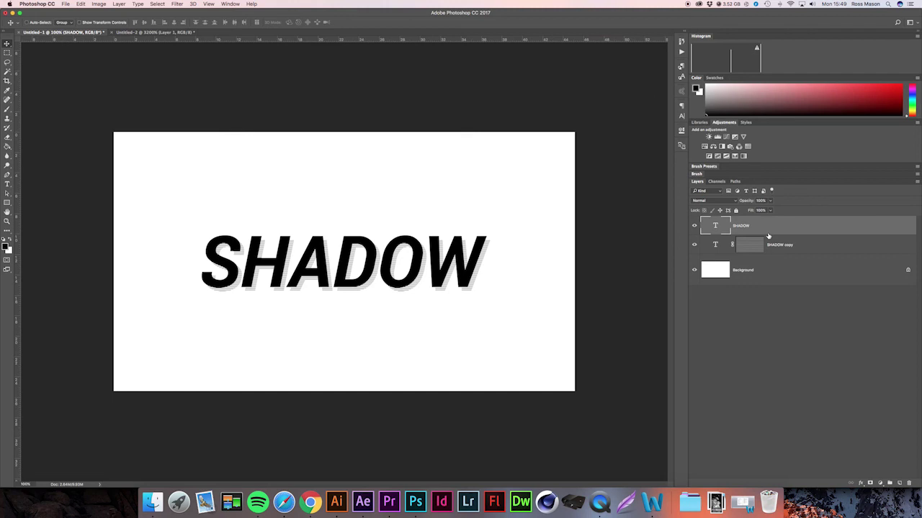
double_click(847, 249)
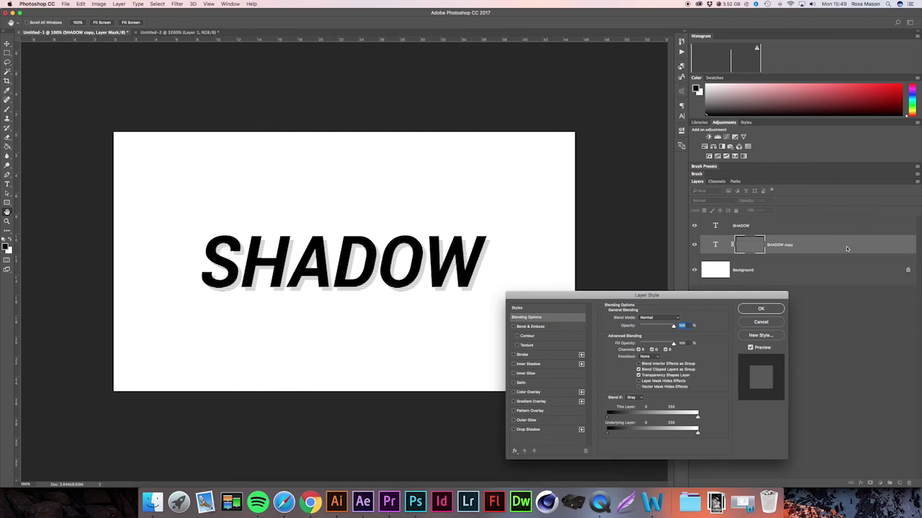
Enable Color Overlay on SHADOW copy with an orange colour and confirm.
click(528, 392)
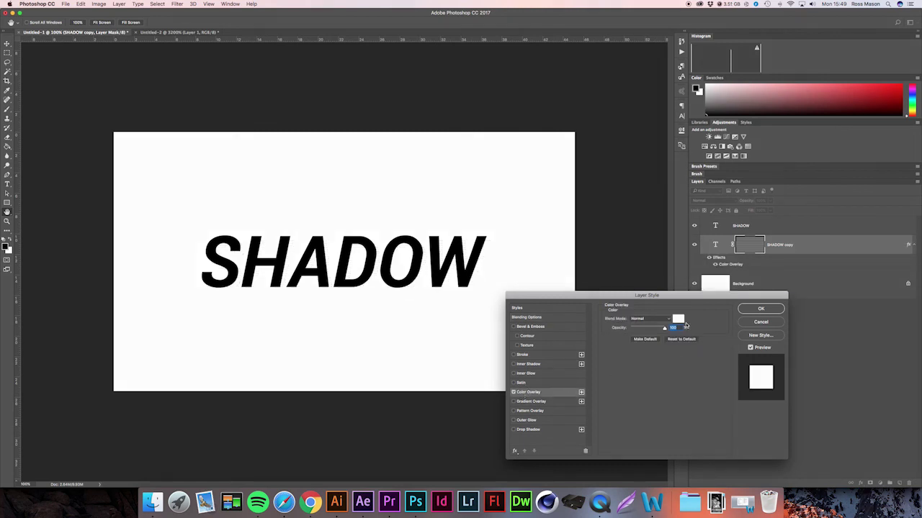
click(678, 319)
click(382, 73)
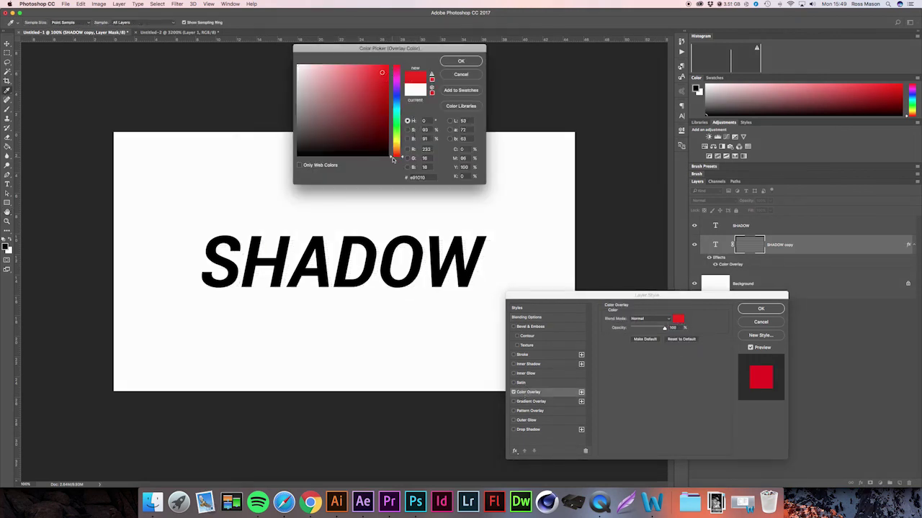
drag(392, 159, 398, 150)
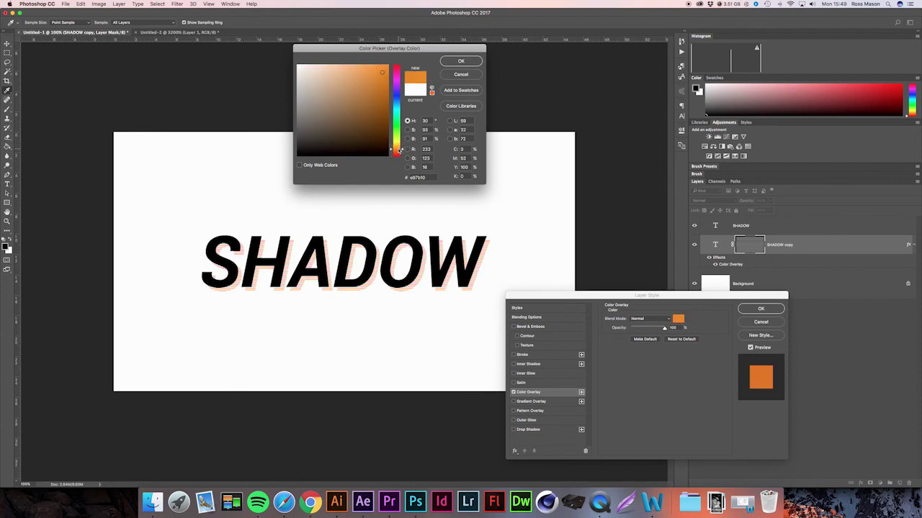
key(Return)
key(Return)
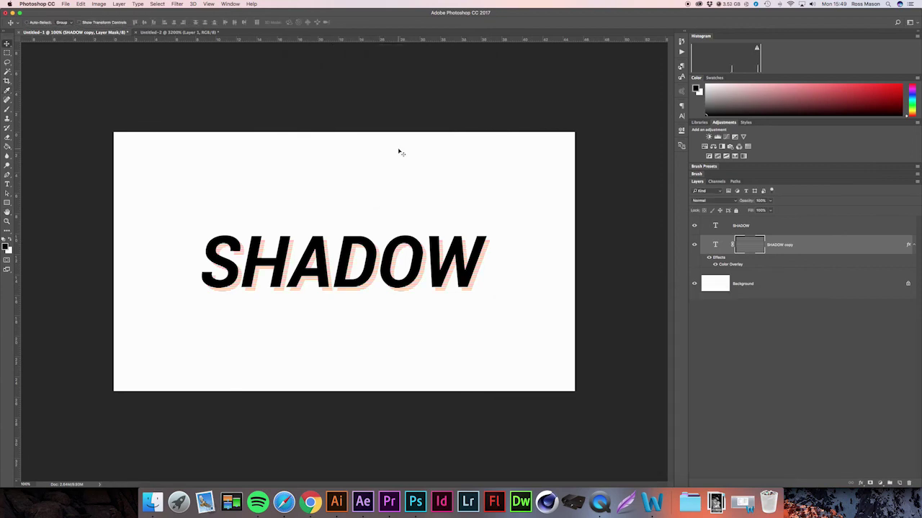